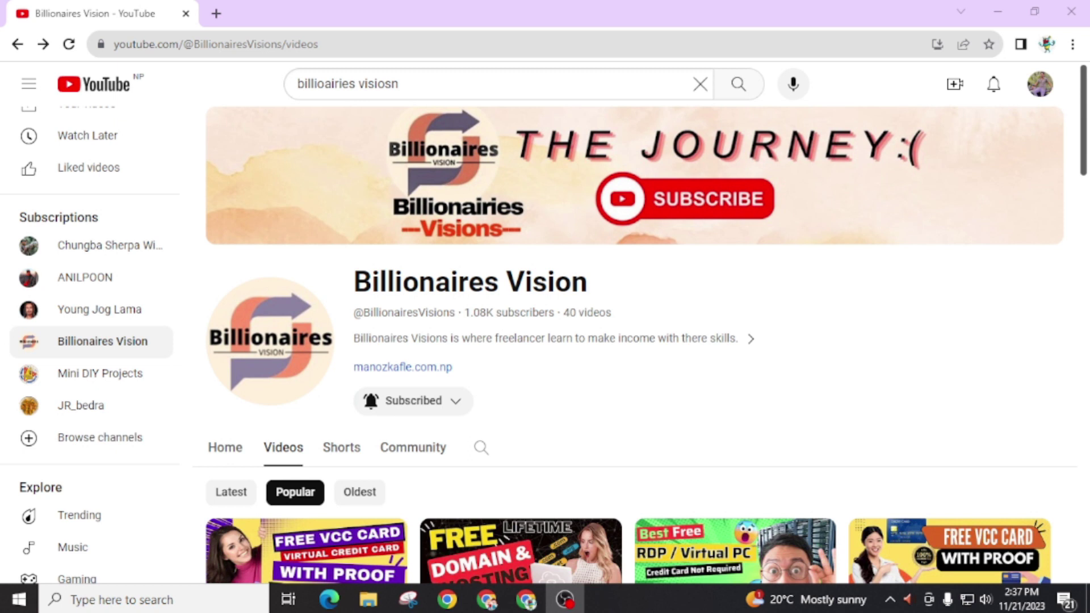
Scroll down the Billionaires Vision Videos tab and back up
scroll(437, 384, down, 5)
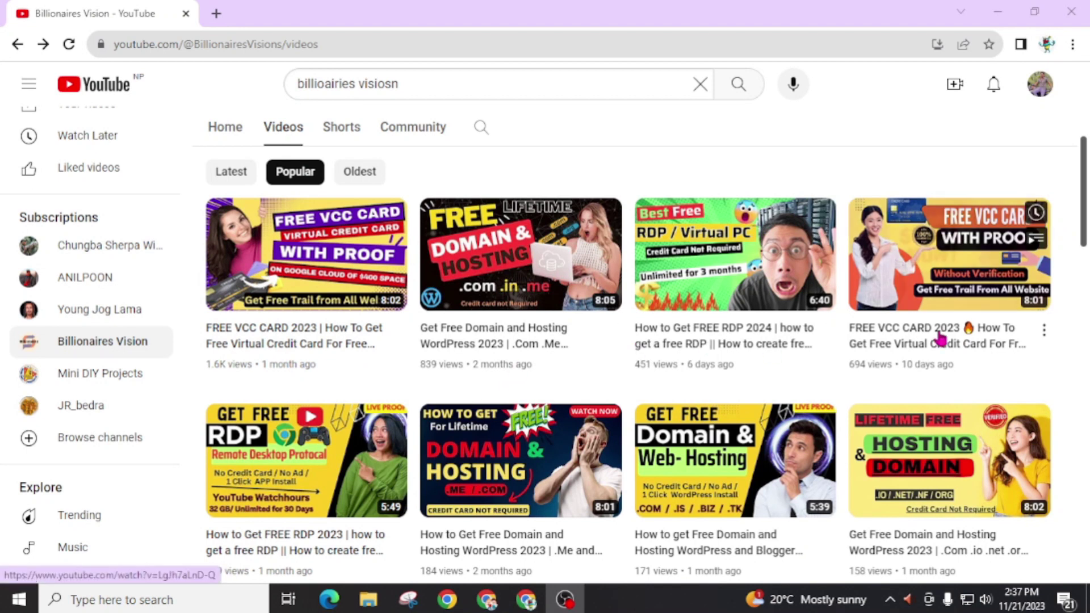
scroll(570, 461, down, 1)
scroll(569, 461, down, 4)
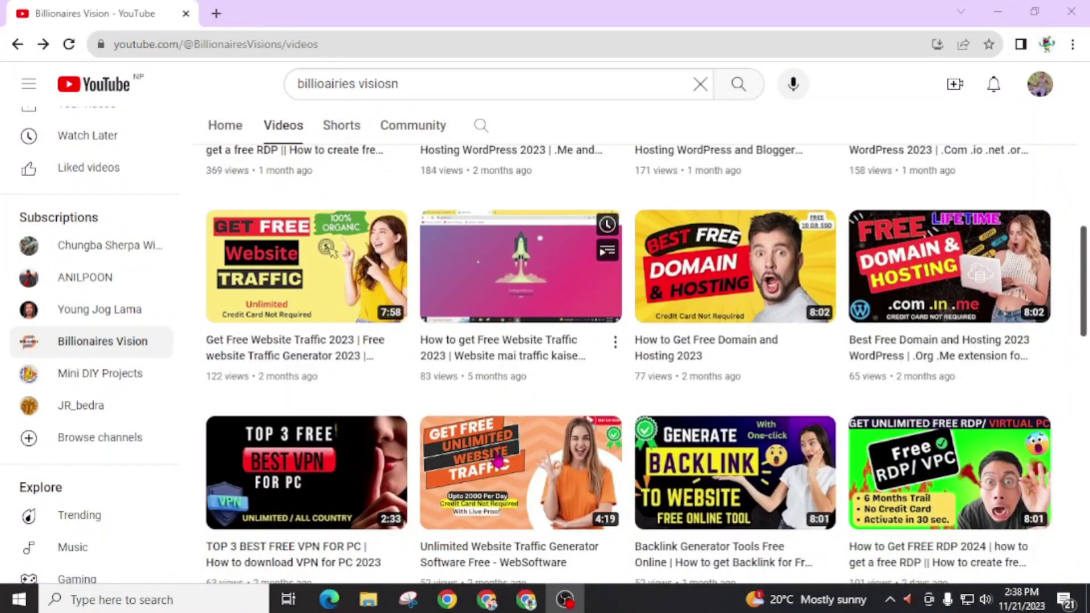
scroll(569, 454, up, 6)
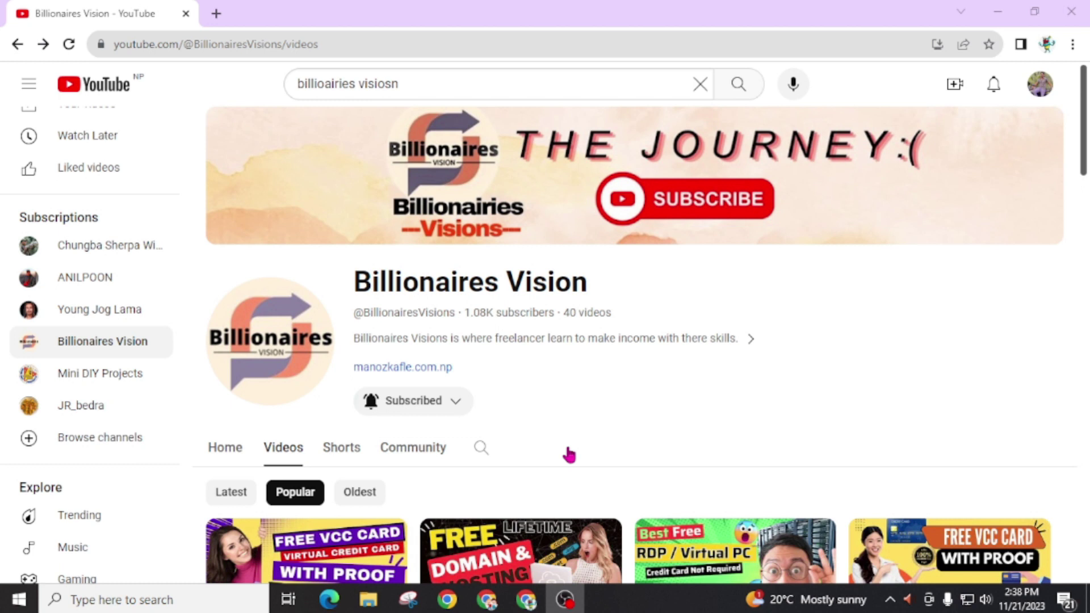
Search Google for 'hyperbeam' in a new tab and glance over the results
click(218, 13)
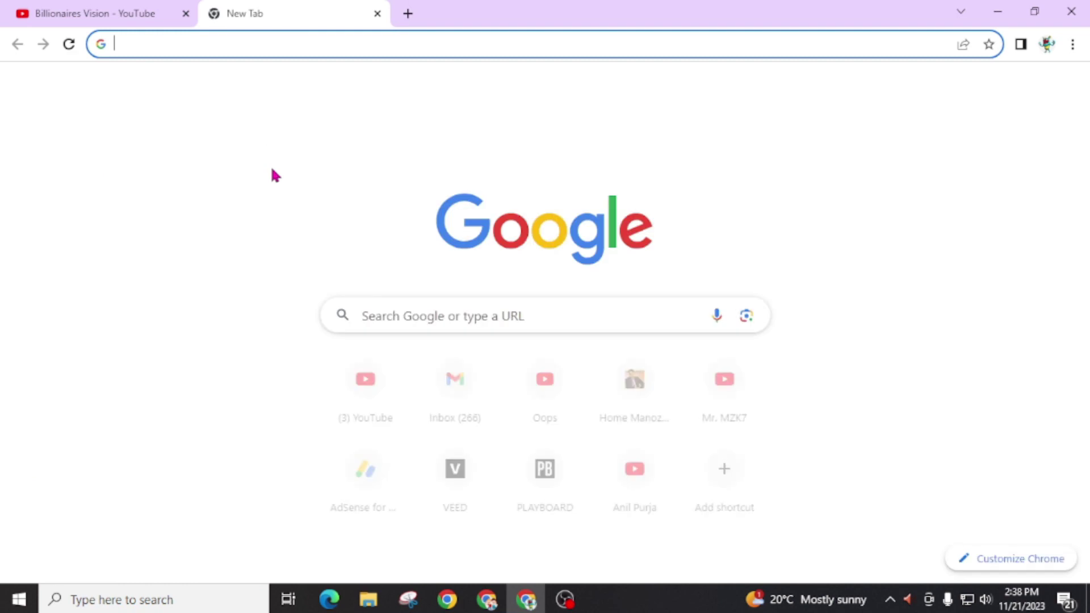
text(hyperbeam)
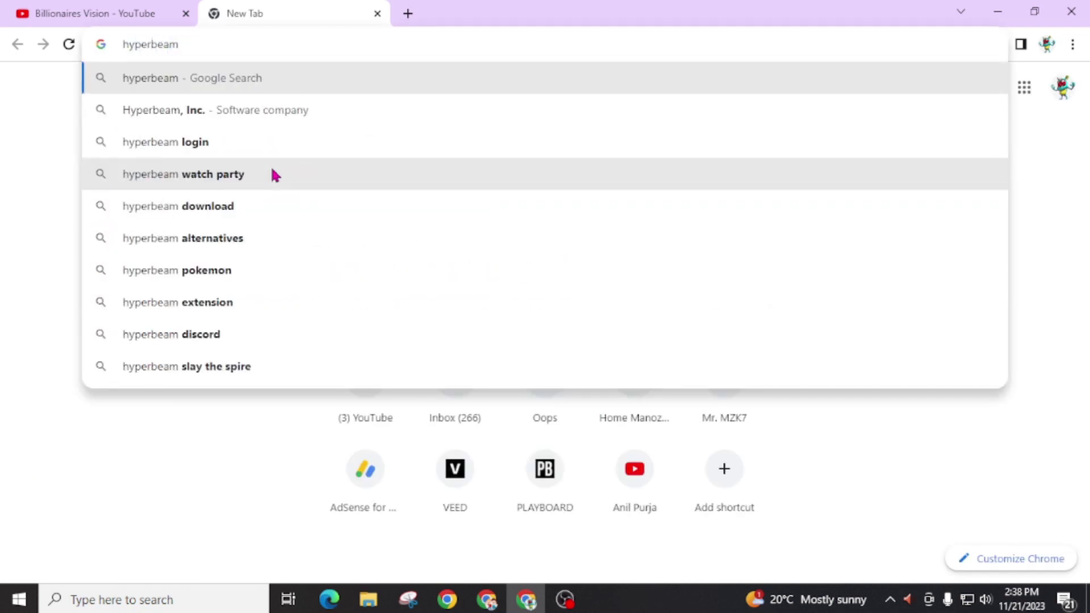
key(Return)
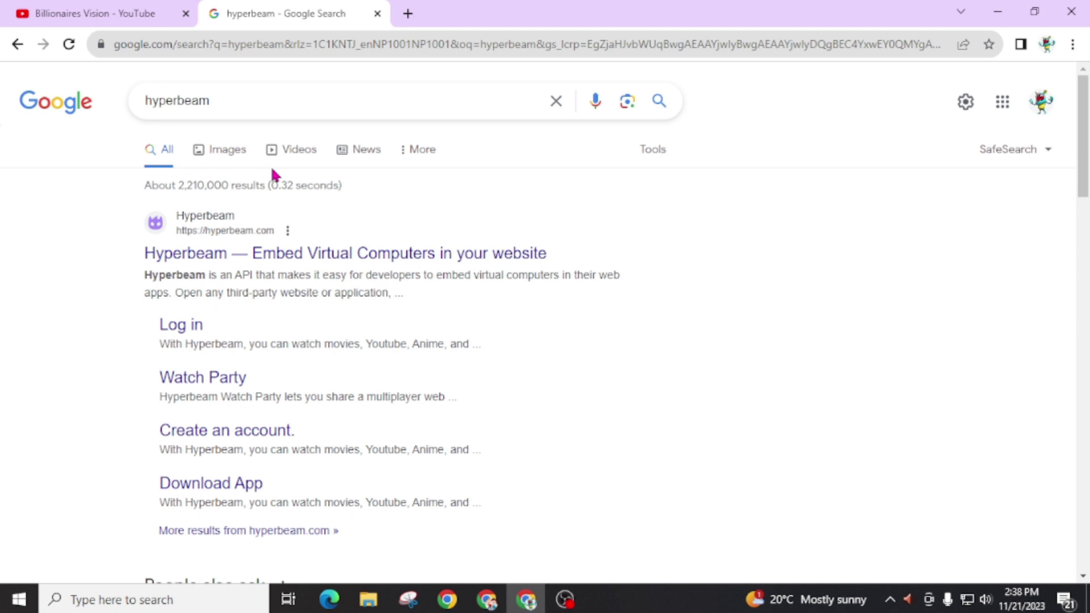
scroll(272, 174, down, 3)
scroll(738, 411, up, 3)
Open the Hyperbeam home page and highlight its 'add multi-user control with just a few lines of code' text
click(188, 267)
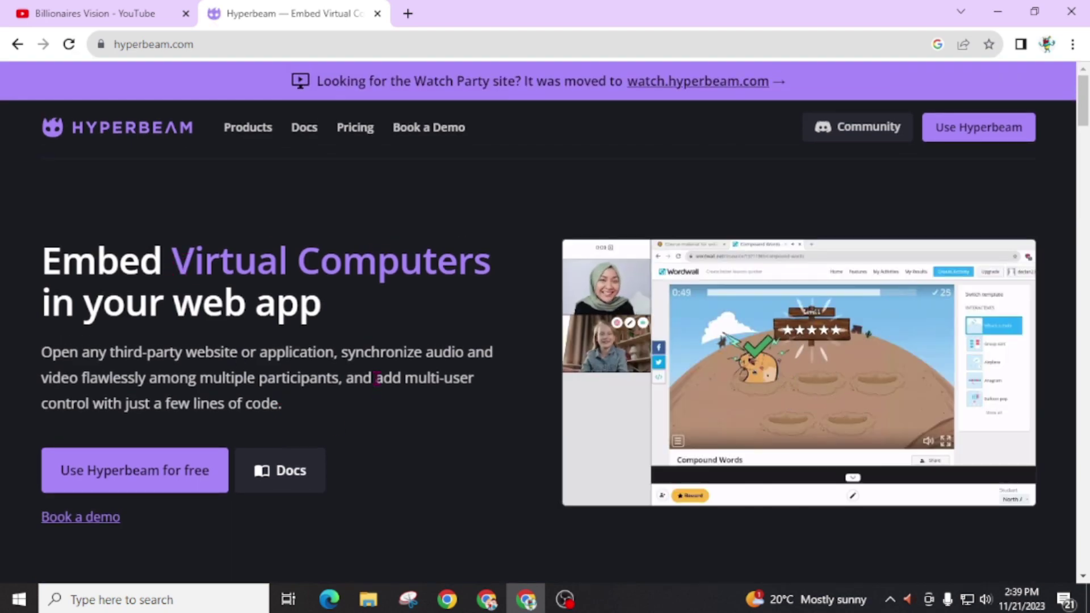
drag(374, 378, 503, 391)
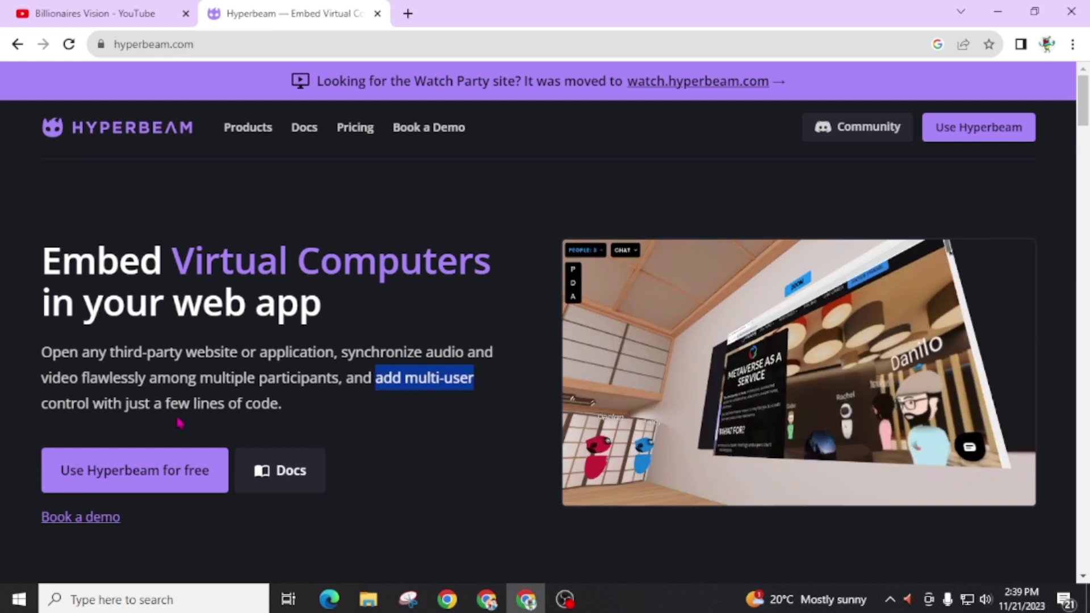
drag(87, 403, 349, 409)
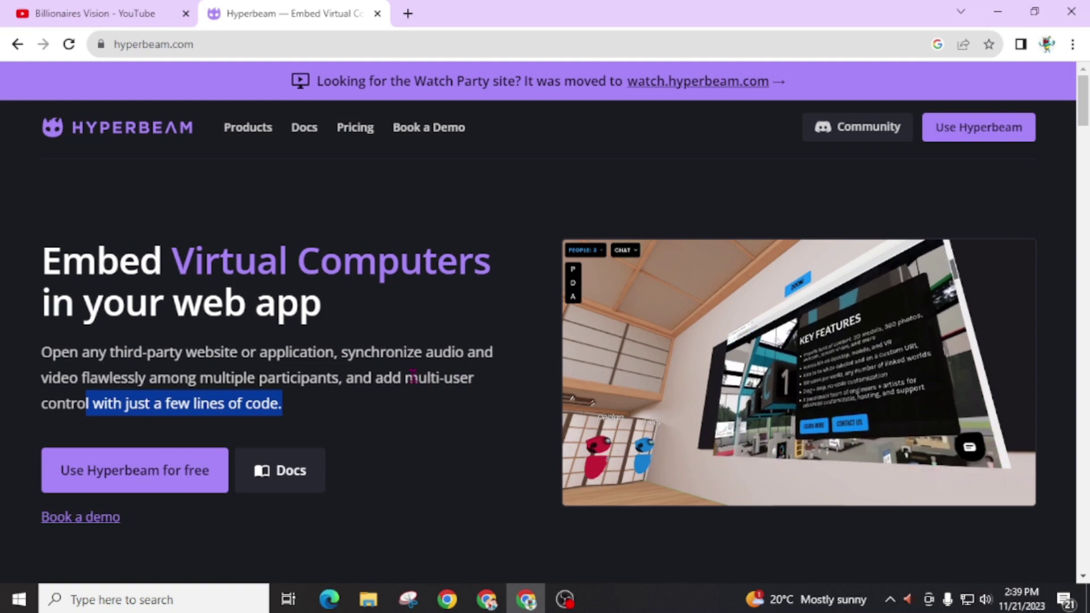
drag(419, 377, 463, 430)
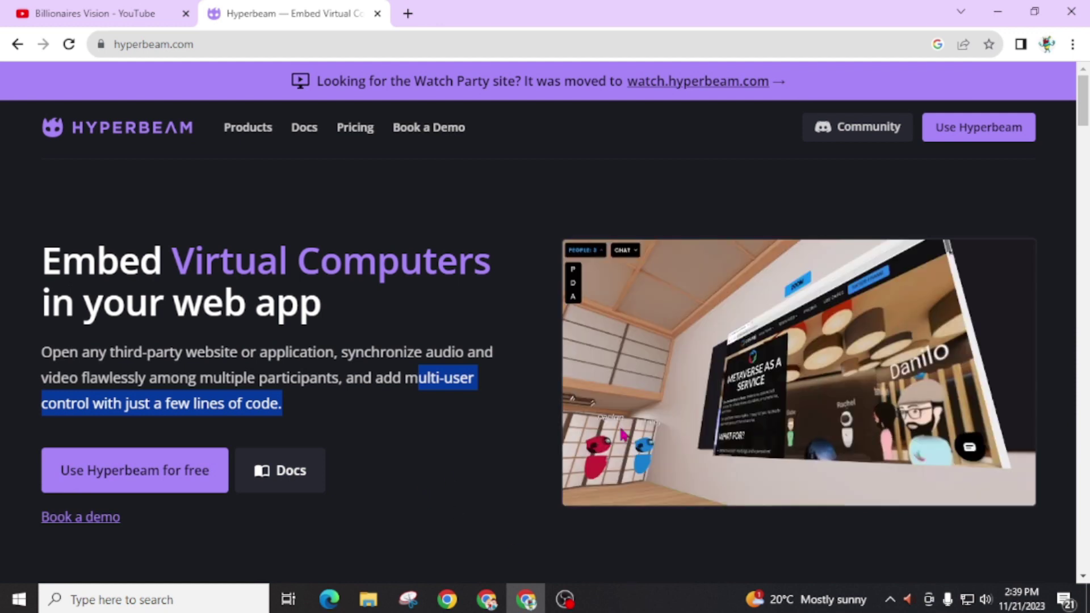
Scroll down through the homepage features and back up toward the top
scroll(791, 441, down, 4)
scroll(793, 444, up, 3)
scroll(792, 443, down, 7)
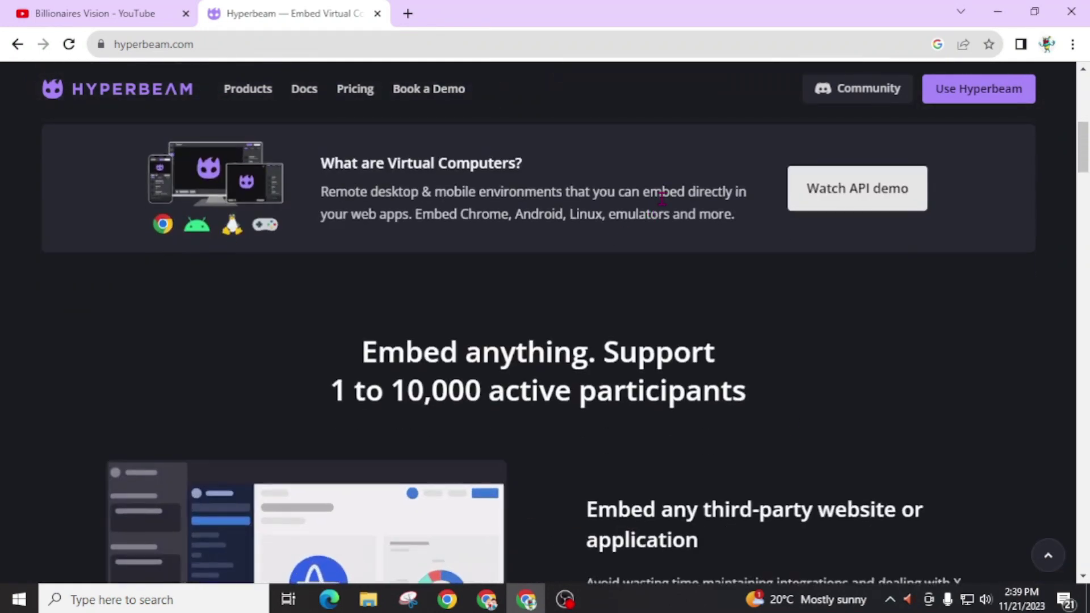
scroll(652, 417, down, 15)
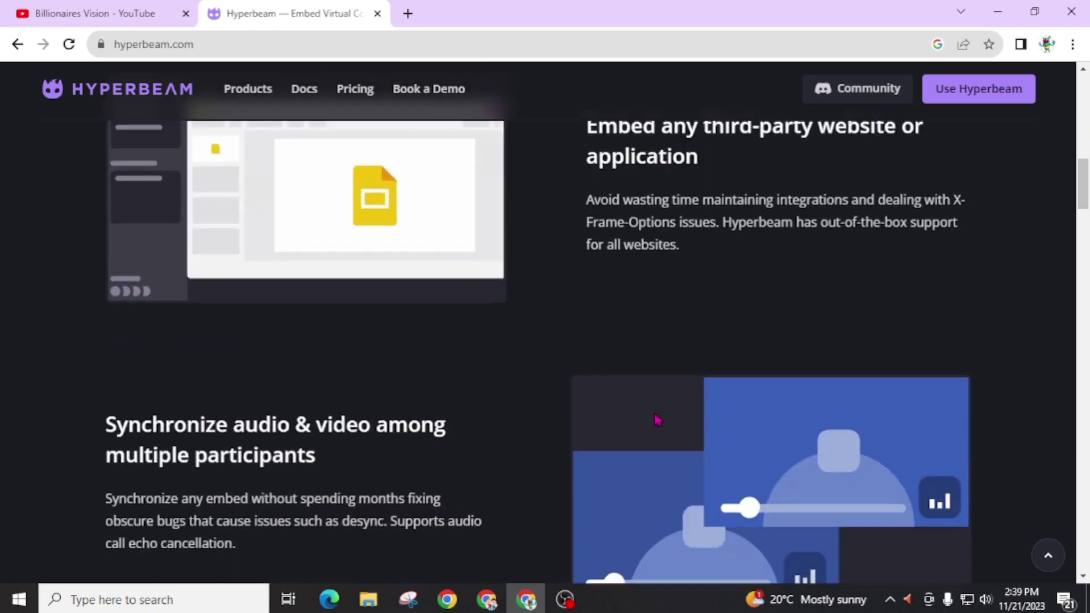
scroll(657, 420, down, 5)
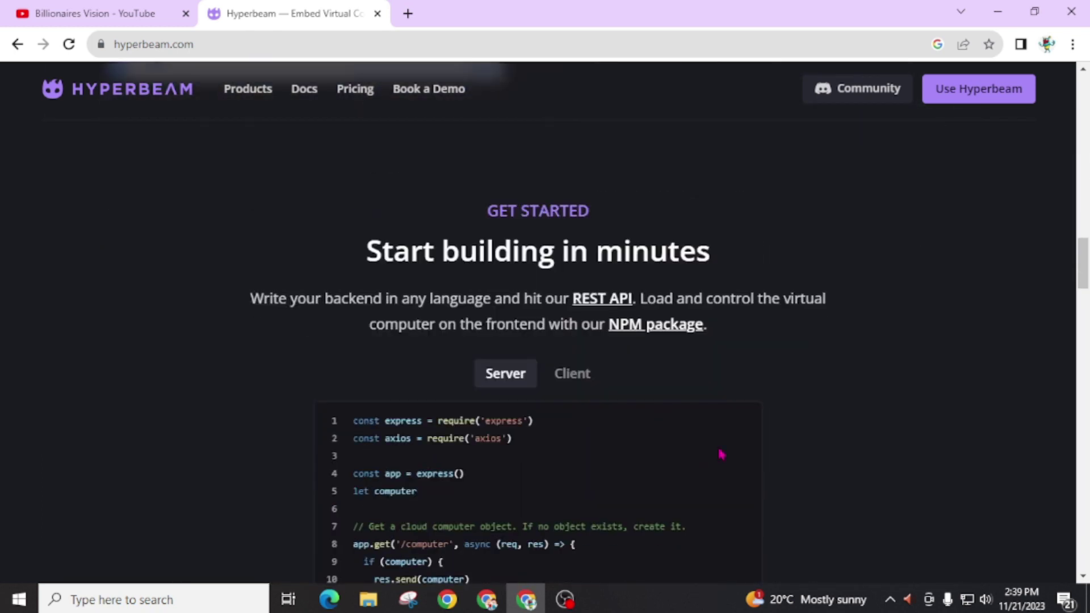
scroll(721, 454, down, 20)
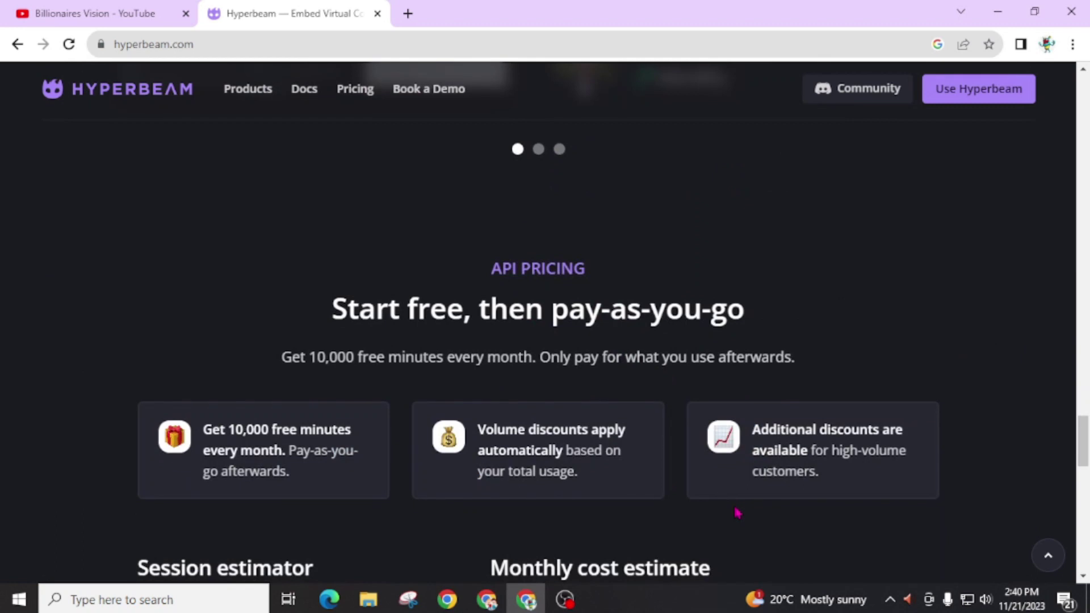
scroll(738, 514, up, 20)
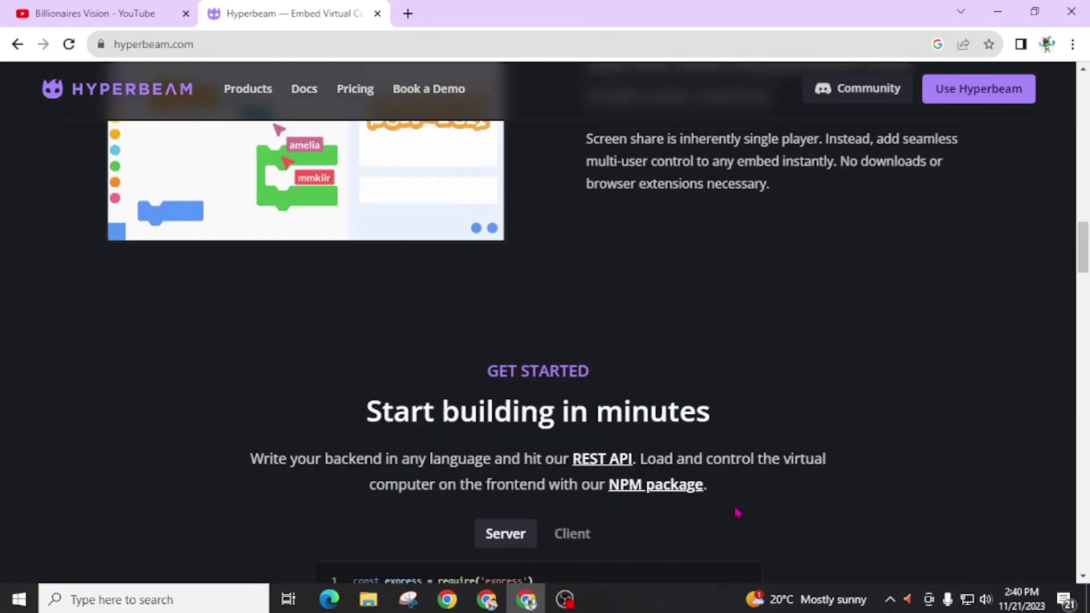
scroll(738, 514, up, 15)
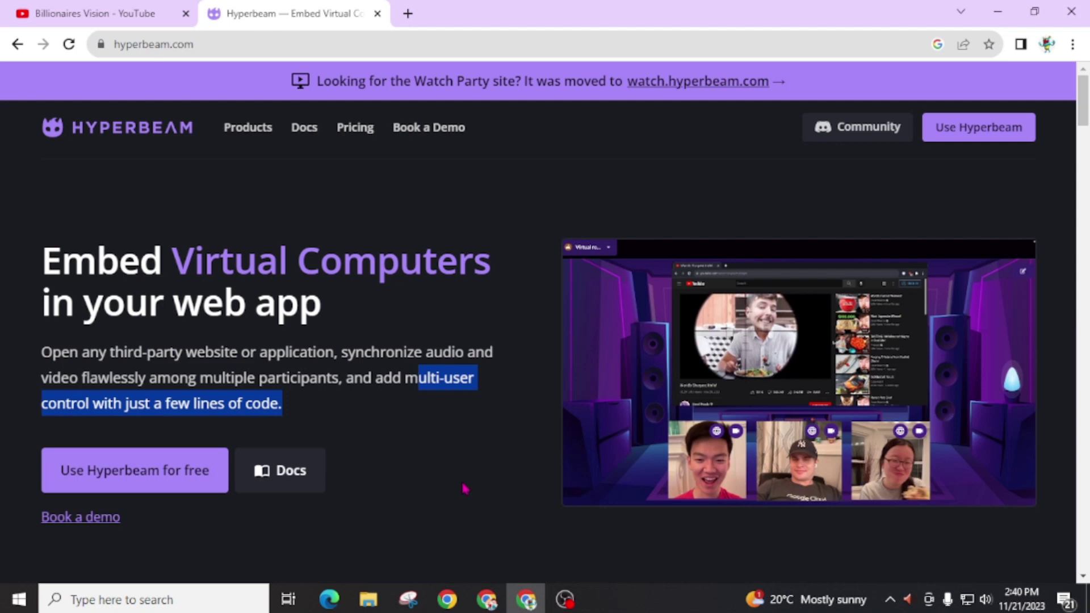
Choose 'Use Hyperbeam for free', then the Hyperbeam Watch Party option
click(110, 484)
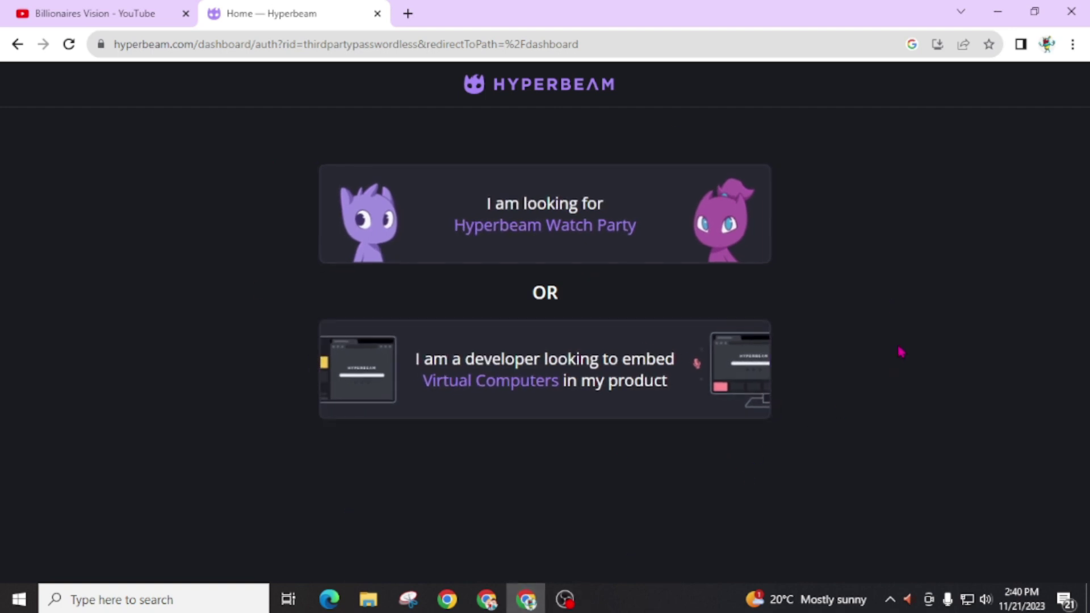
click(544, 230)
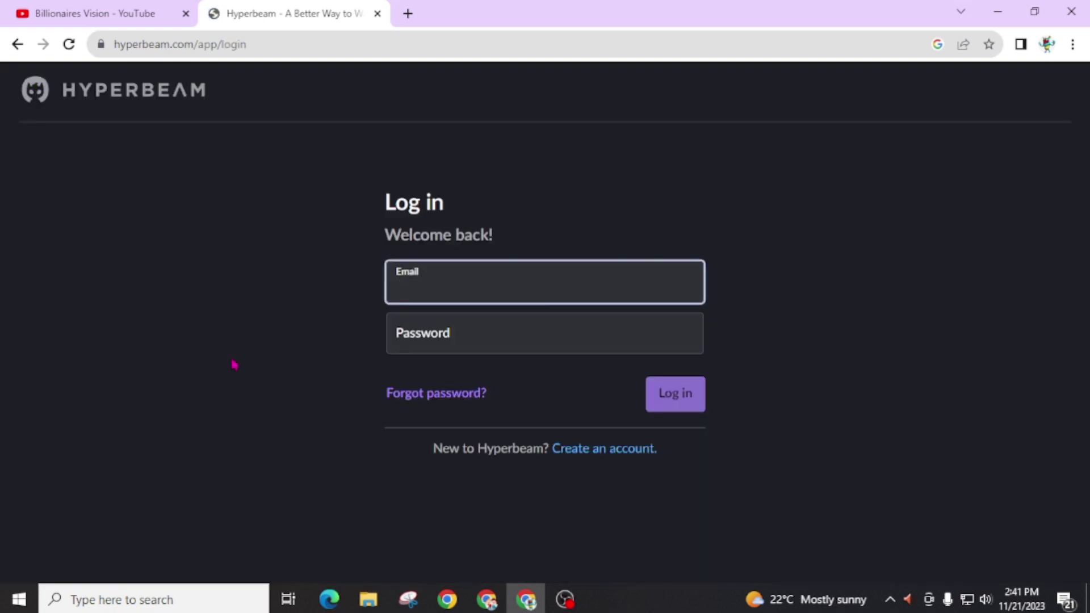
Open the create-account form and set the birth date to January 1 with a birth year
click(584, 455)
click(585, 457)
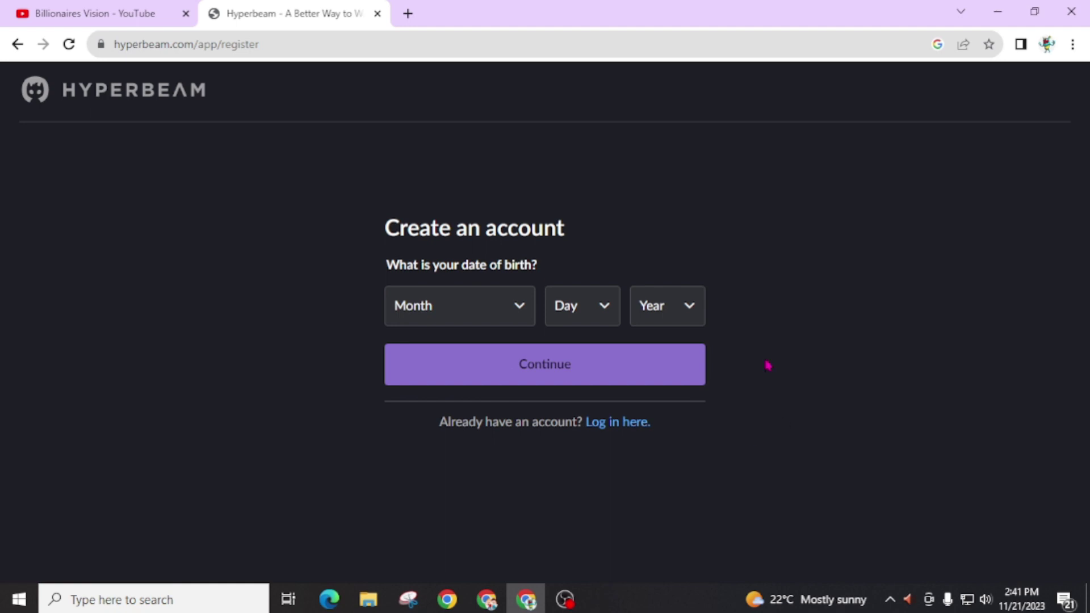
click(435, 324)
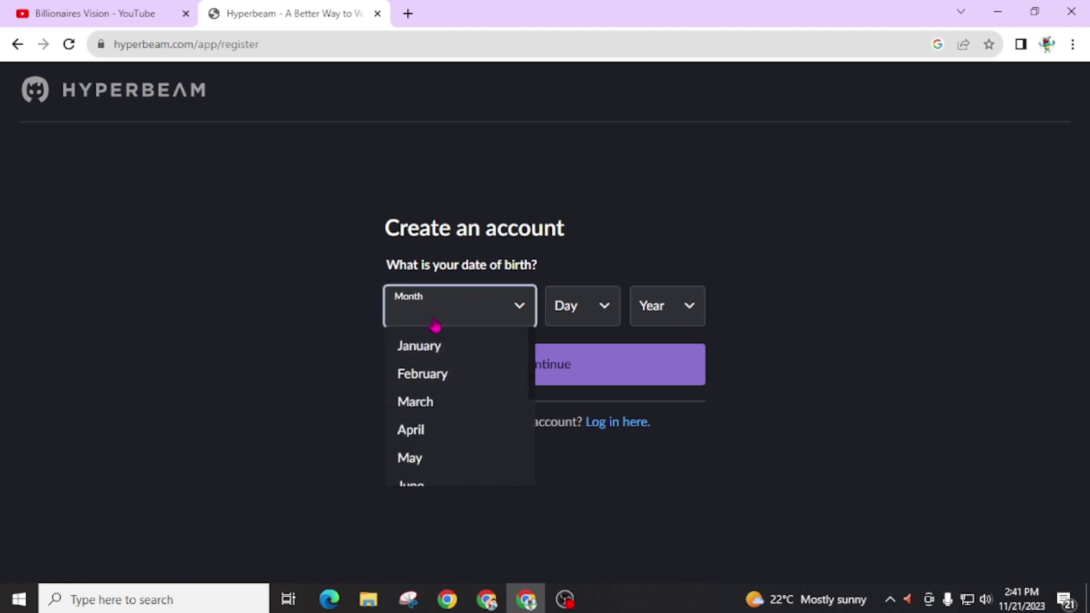
click(435, 345)
click(602, 307)
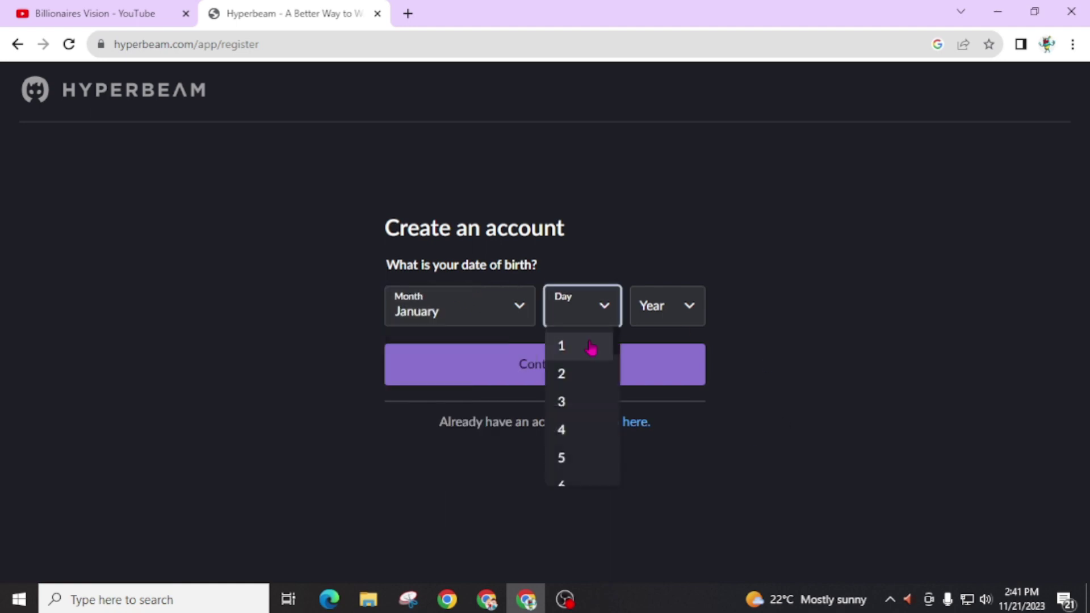
click(591, 347)
click(660, 310)
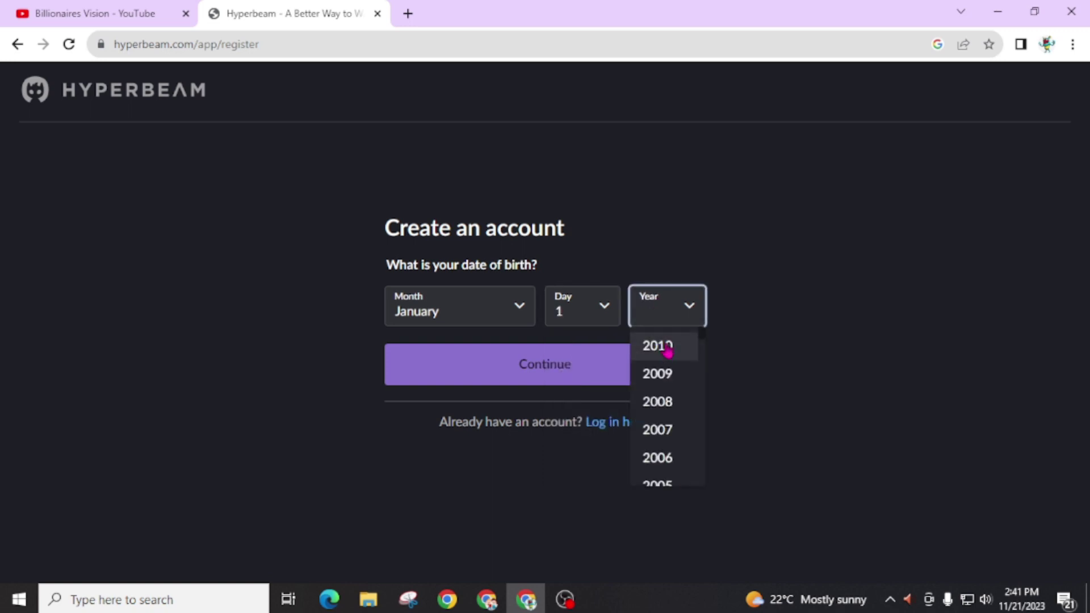
click(693, 370)
Fill in the account email, pass the hCaptcha check, and create the account
click(456, 228)
click(540, 404)
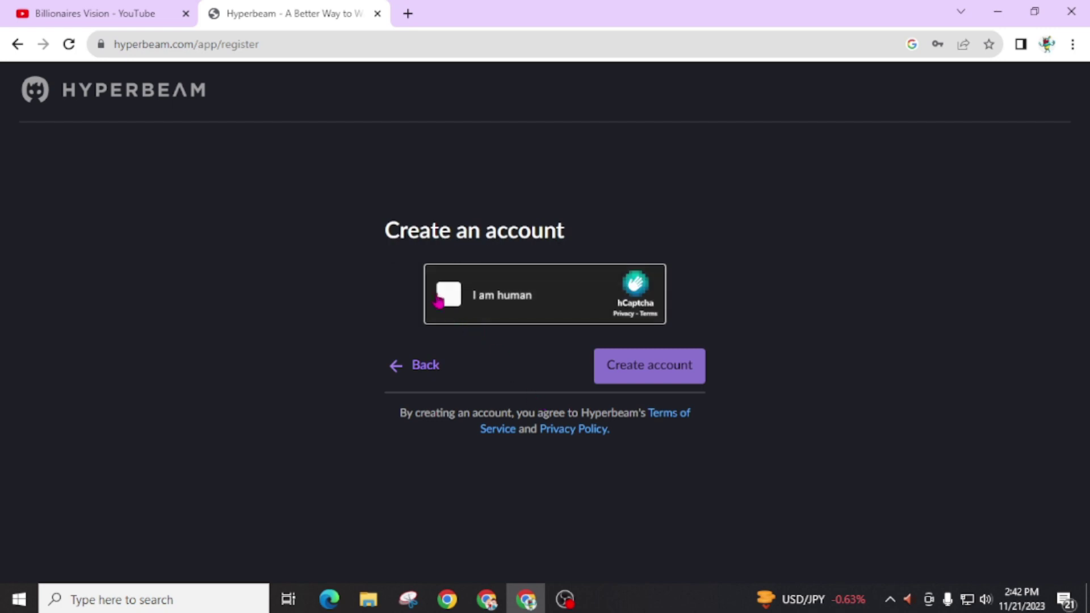
click(450, 302)
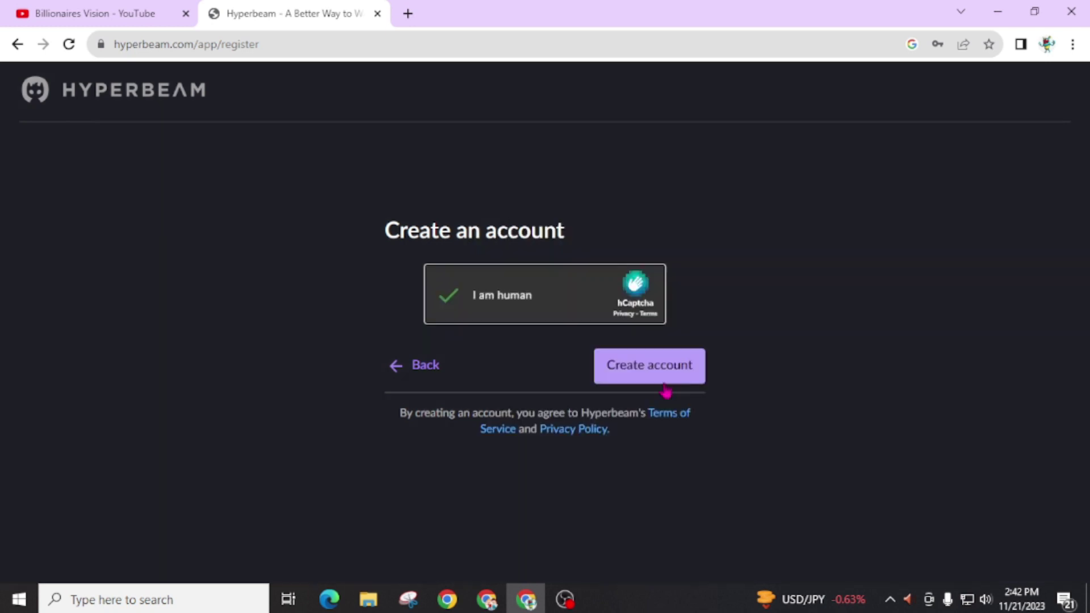
click(656, 370)
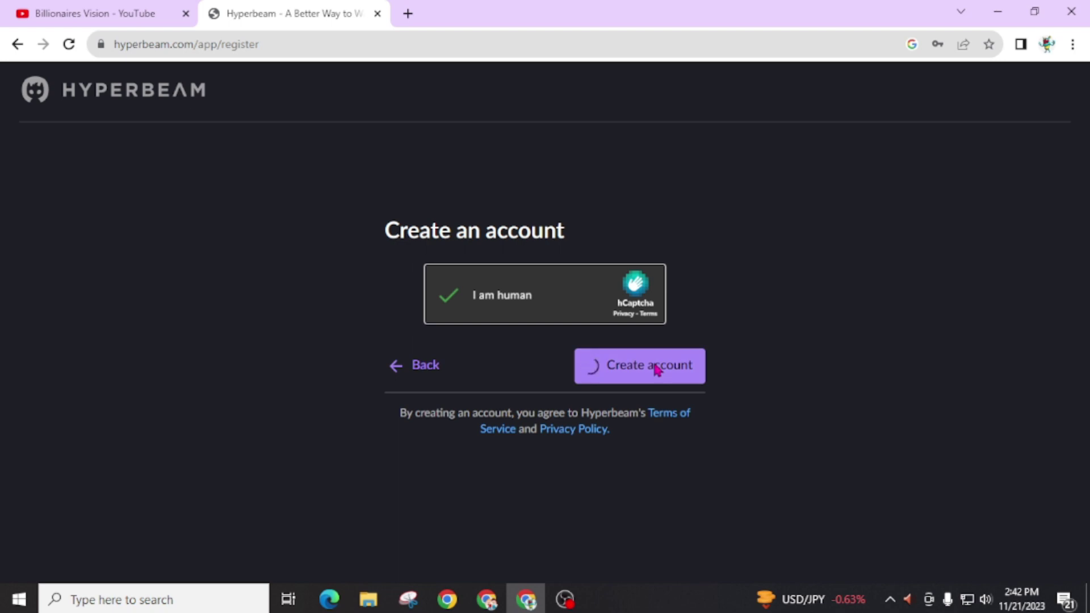
click(341, 254)
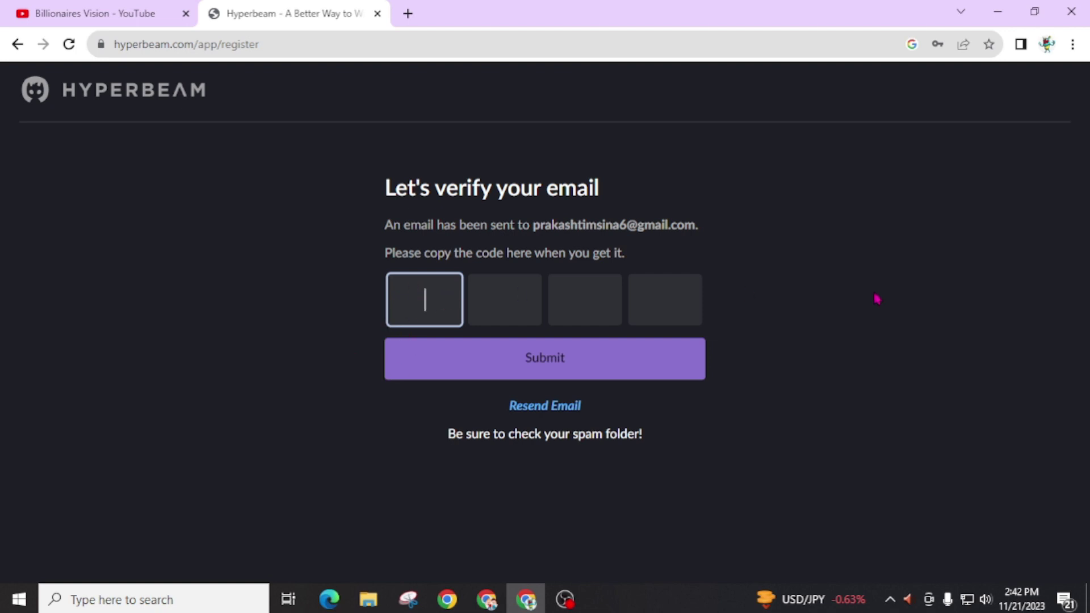
Open Gmail in a new tab, find the verification email in Spam, and return to Hyperbeam
click(407, 13)
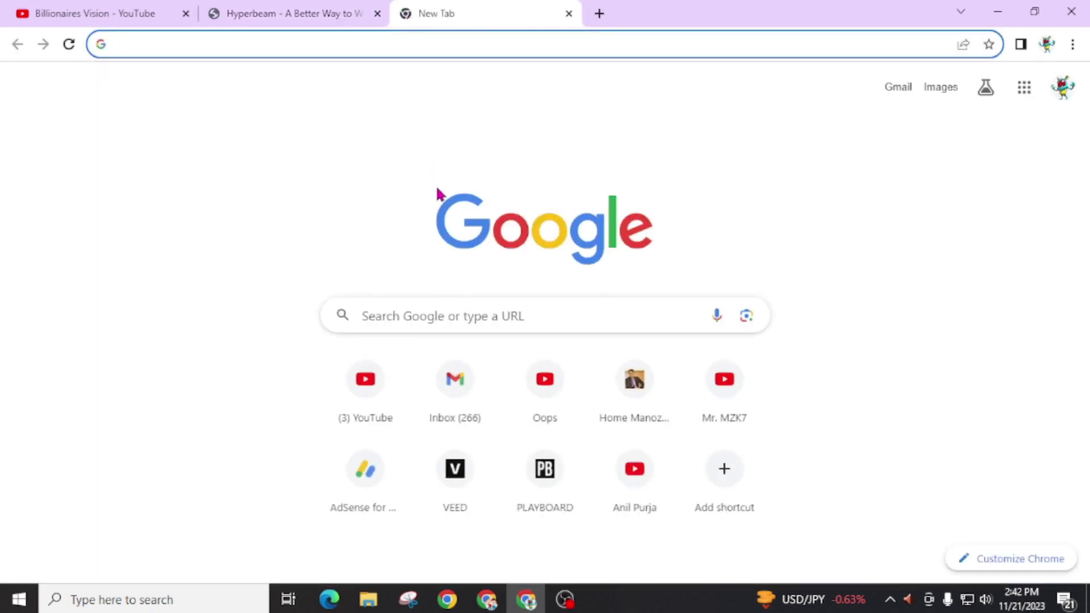
click(442, 390)
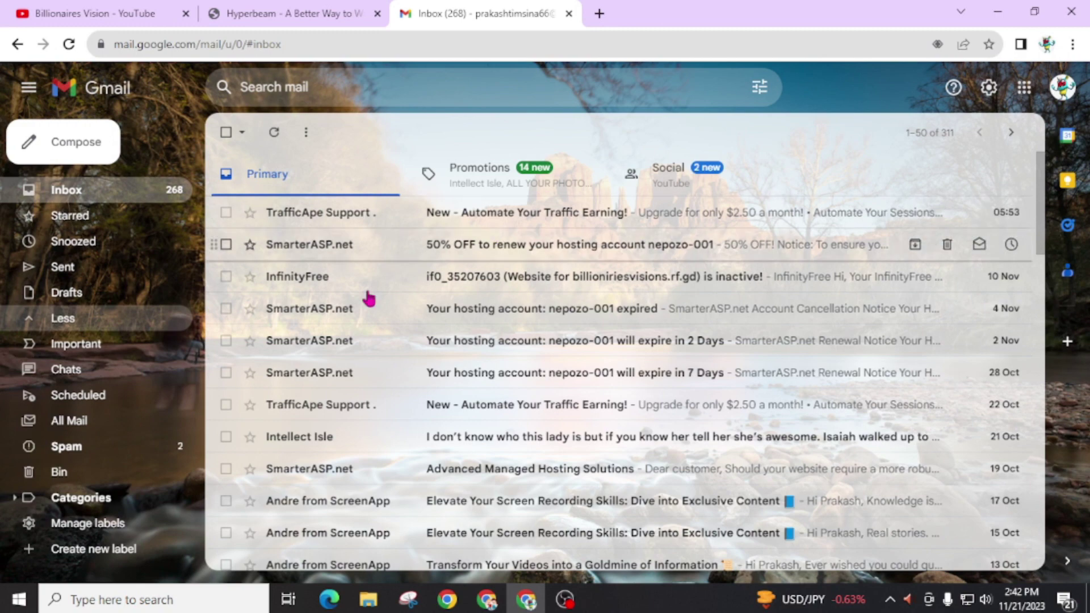
click(80, 448)
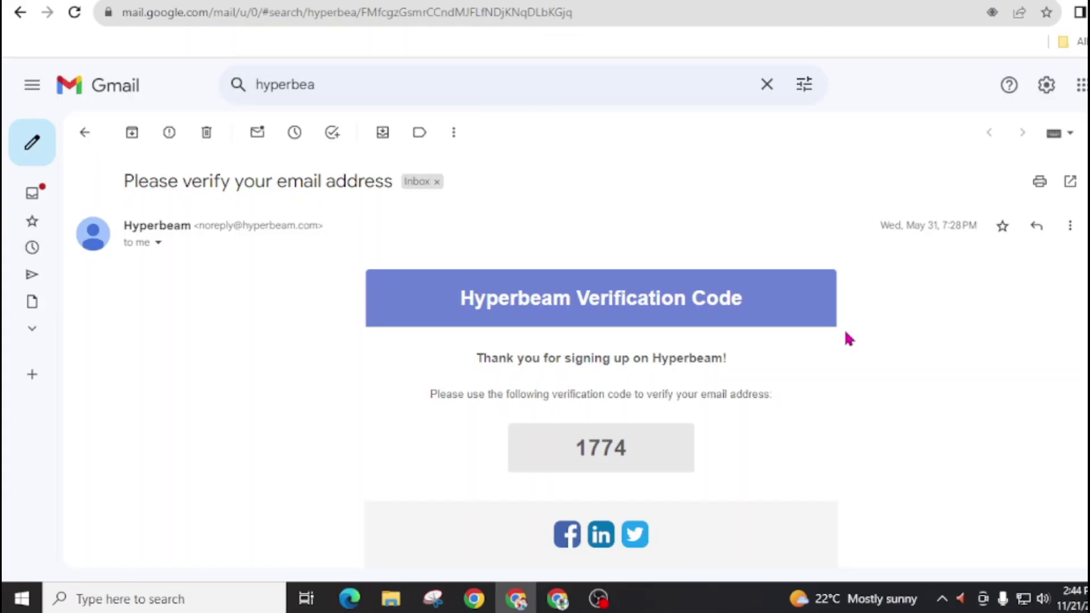
click(558, 599)
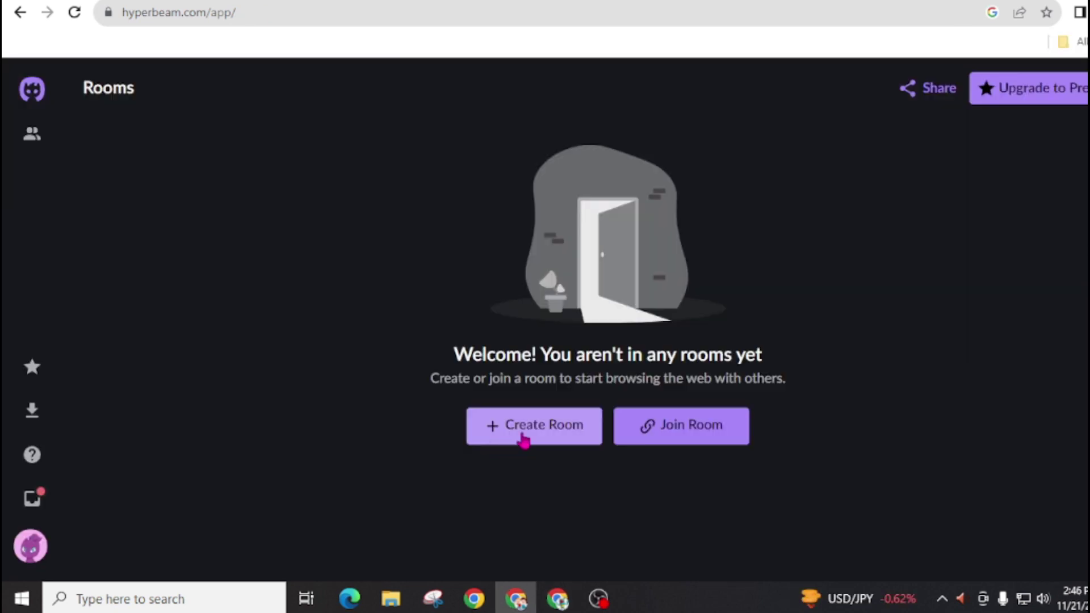
Create Cool Boat's Room with its default name, start browsing, and show the Invite friends link
click(523, 439)
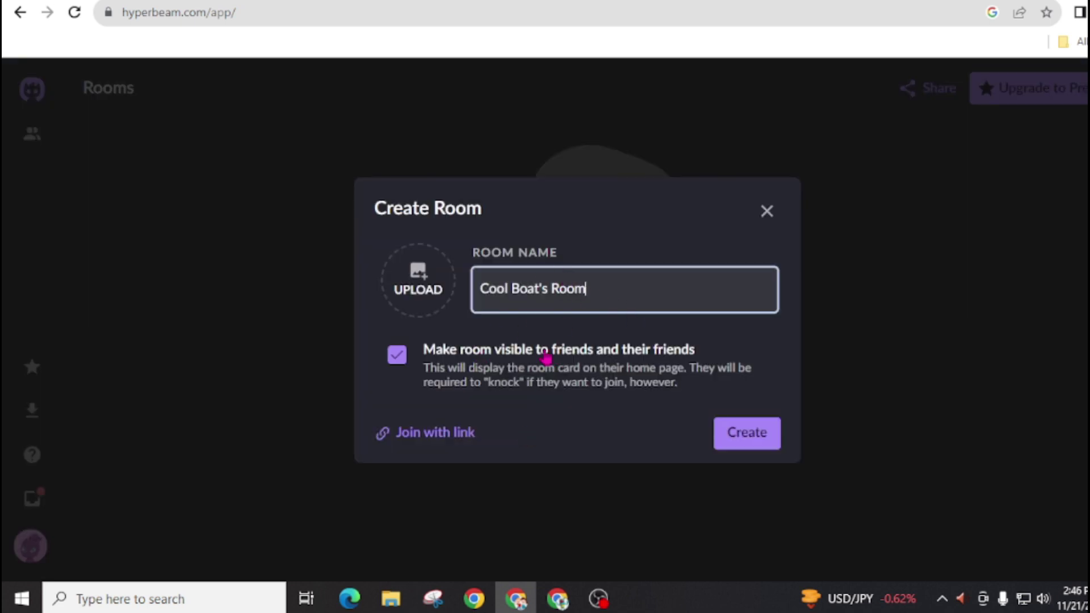
click(725, 440)
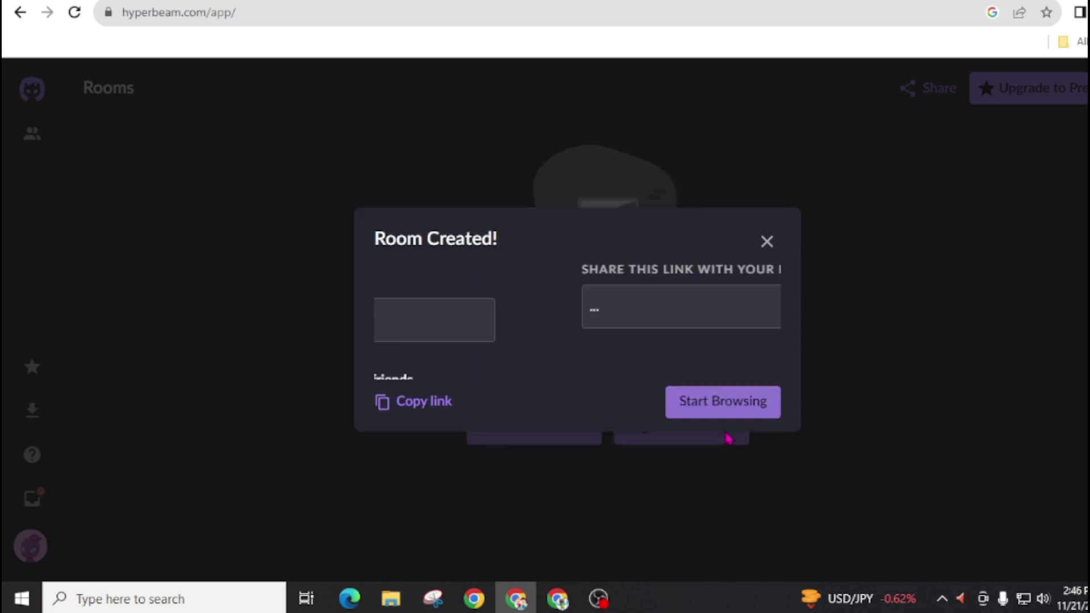
click(723, 382)
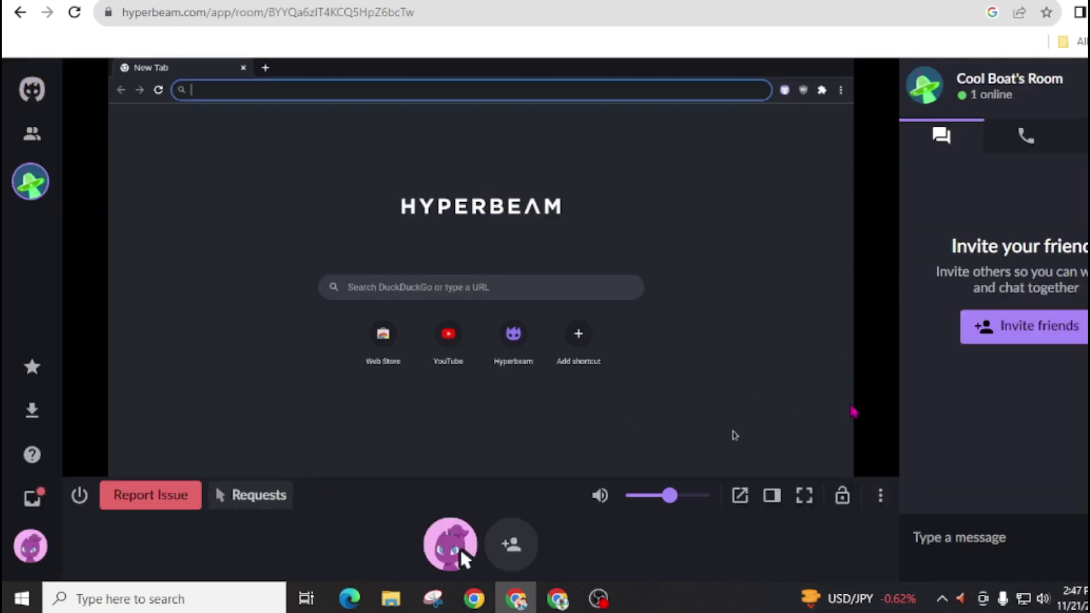
click(1010, 327)
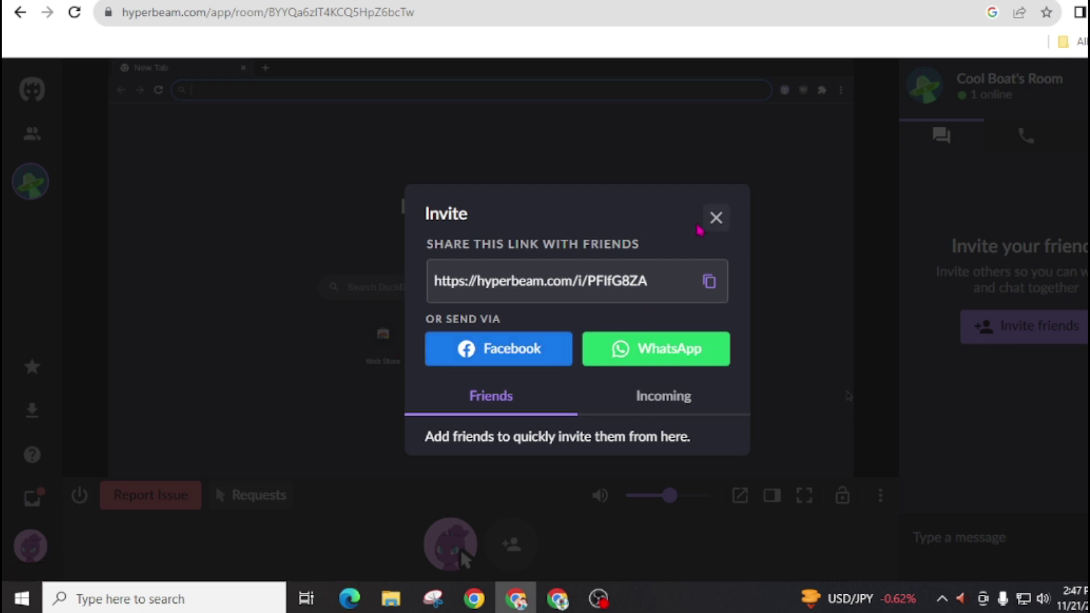
Close the Invite dialog
click(717, 219)
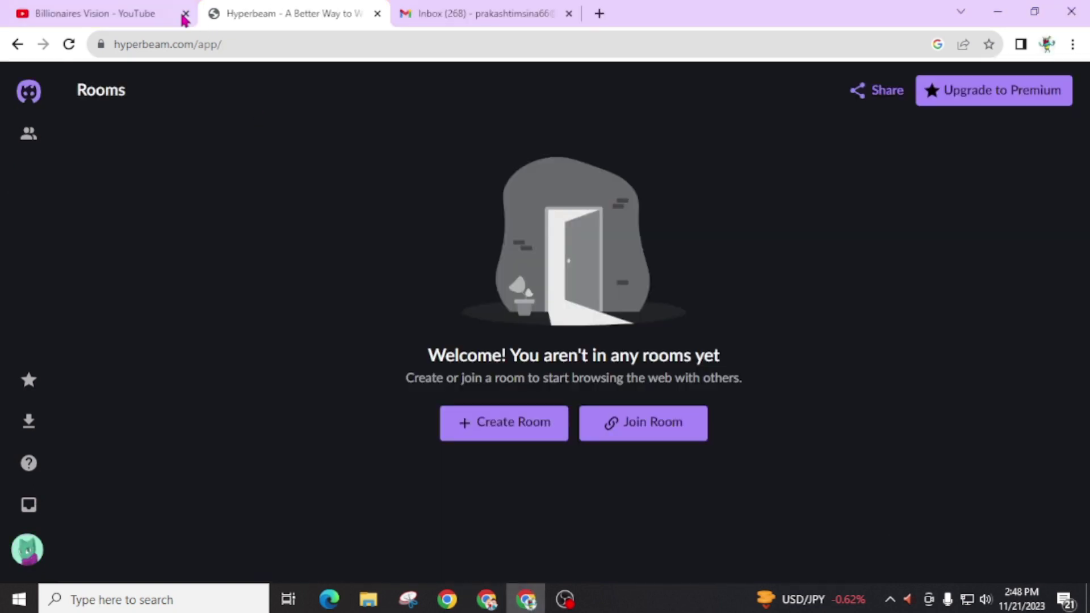
Switch back to the Billionaires Vision YouTube tab
click(182, 17)
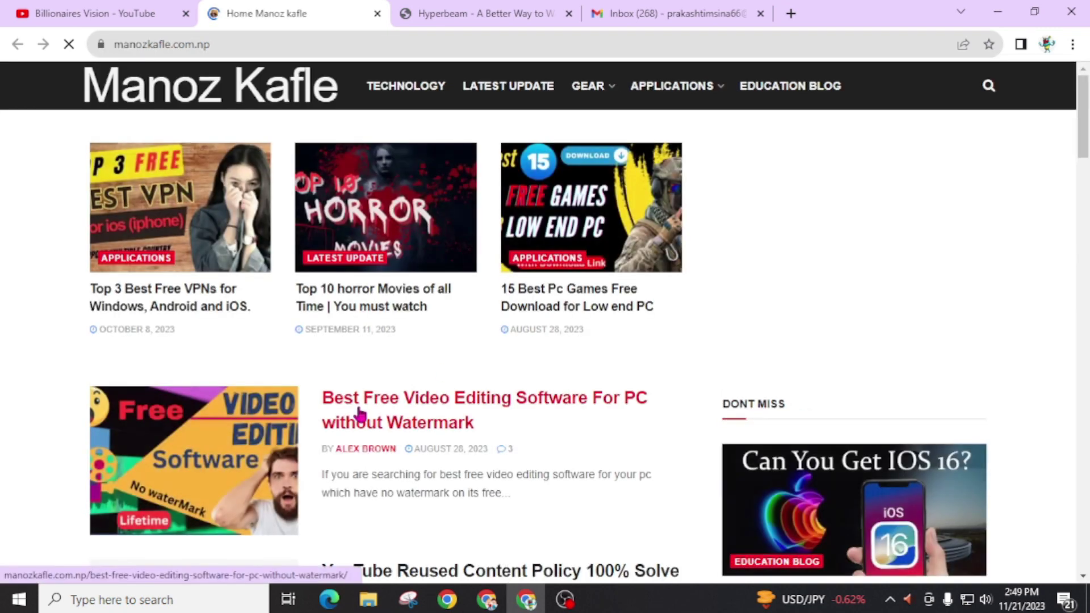
scroll(391, 353, down, 5)
scroll(400, 366, down, 15)
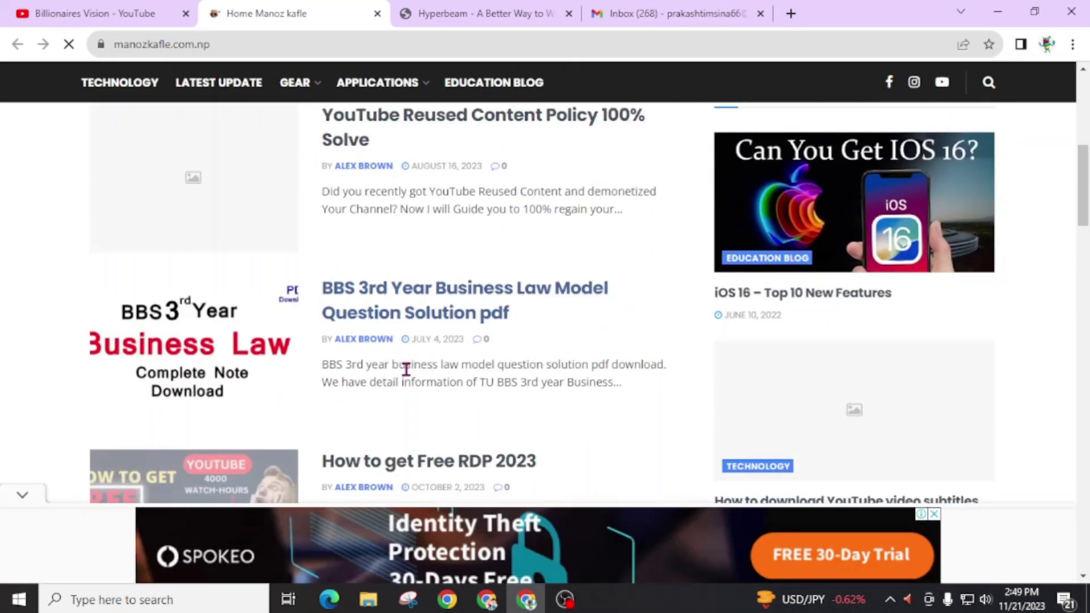
scroll(400, 374, up, 20)
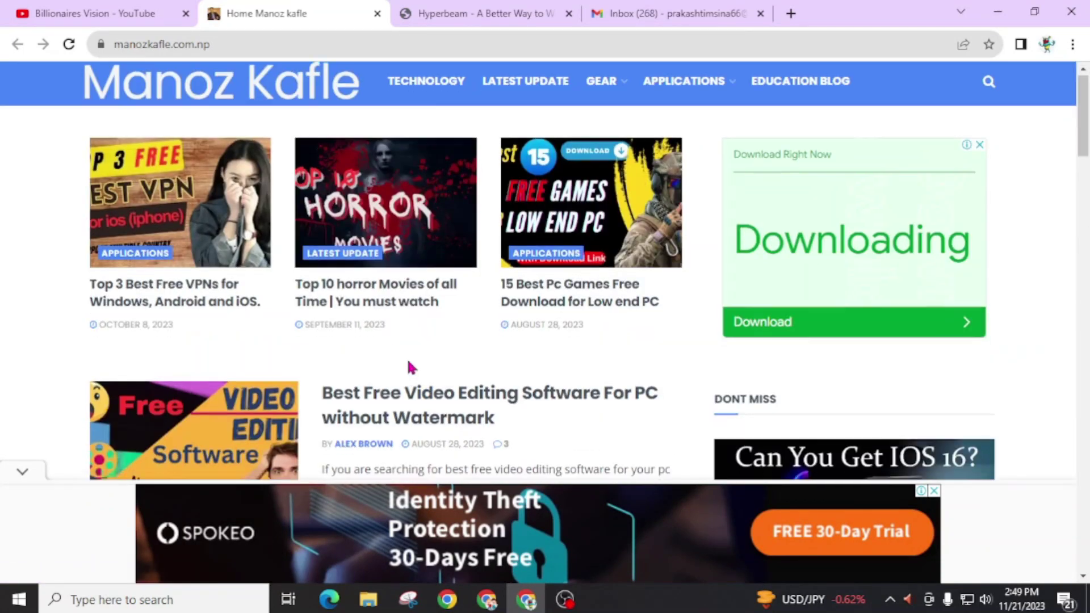
scroll(406, 379, down, 5)
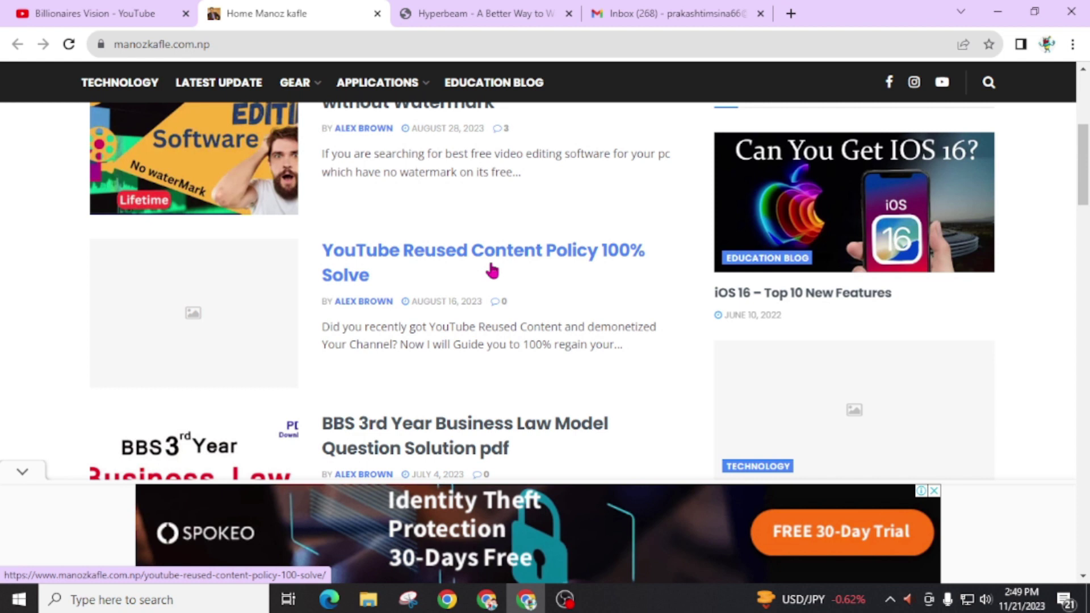
scroll(492, 272, down, 5)
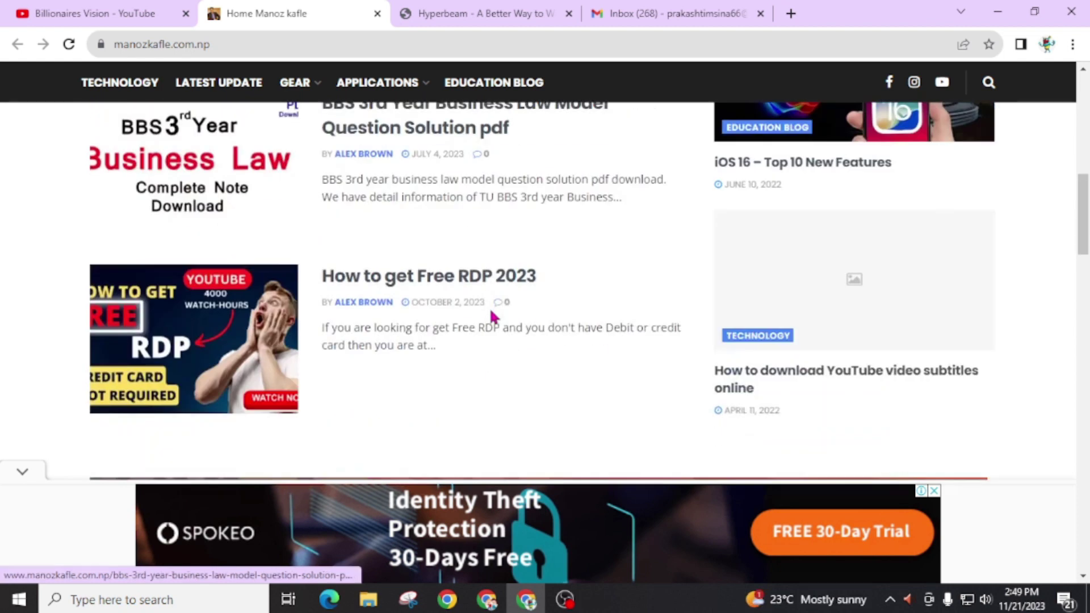
scroll(506, 334, up, 5)
scroll(491, 310, down, 5)
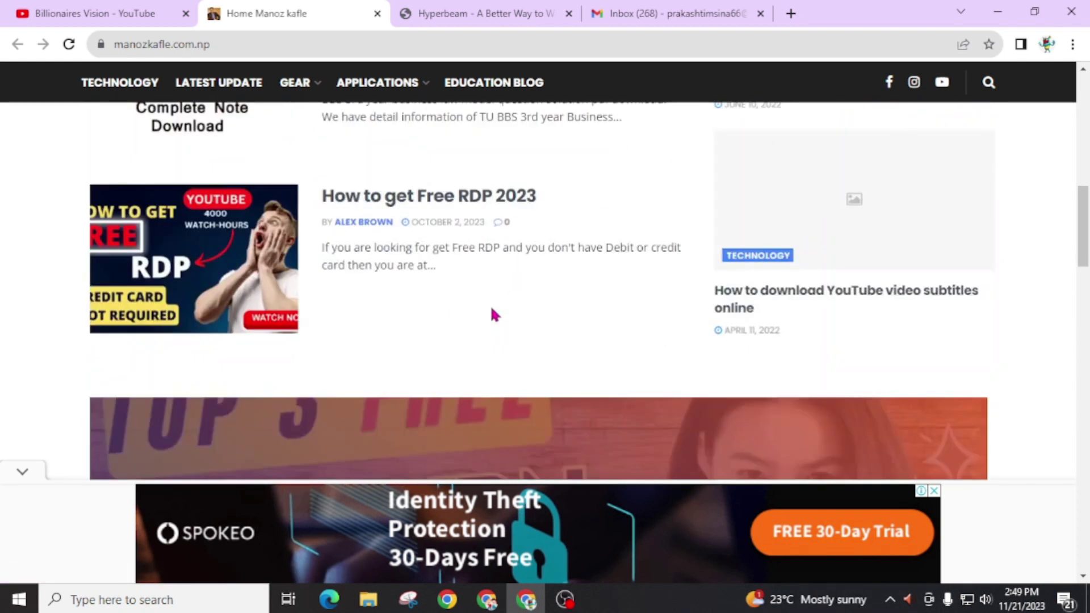
scroll(477, 315, down, 10)
scroll(466, 318, down, 7)
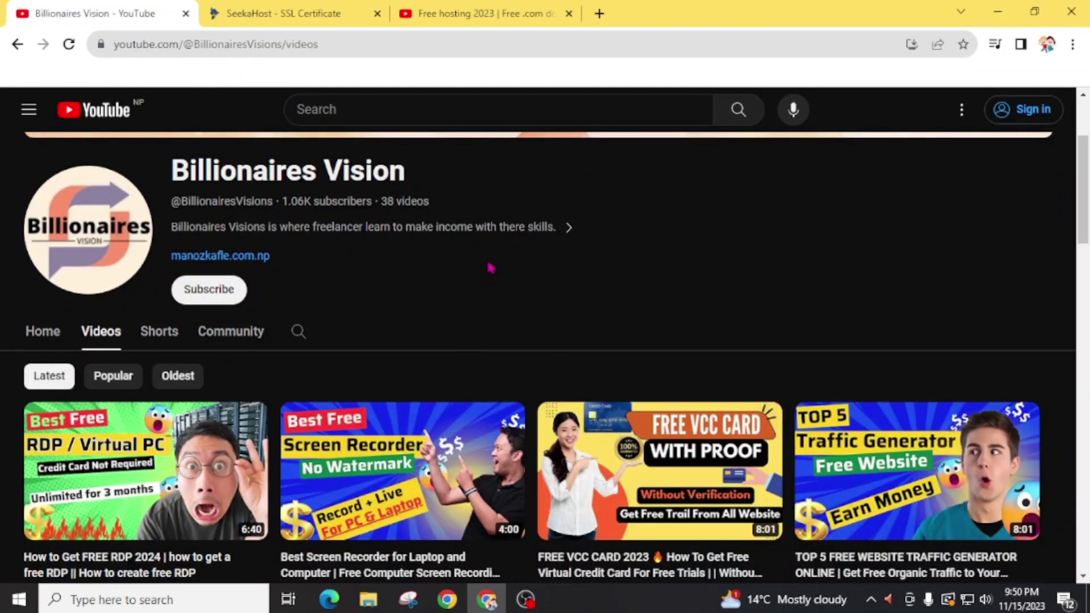
click(505, 231)
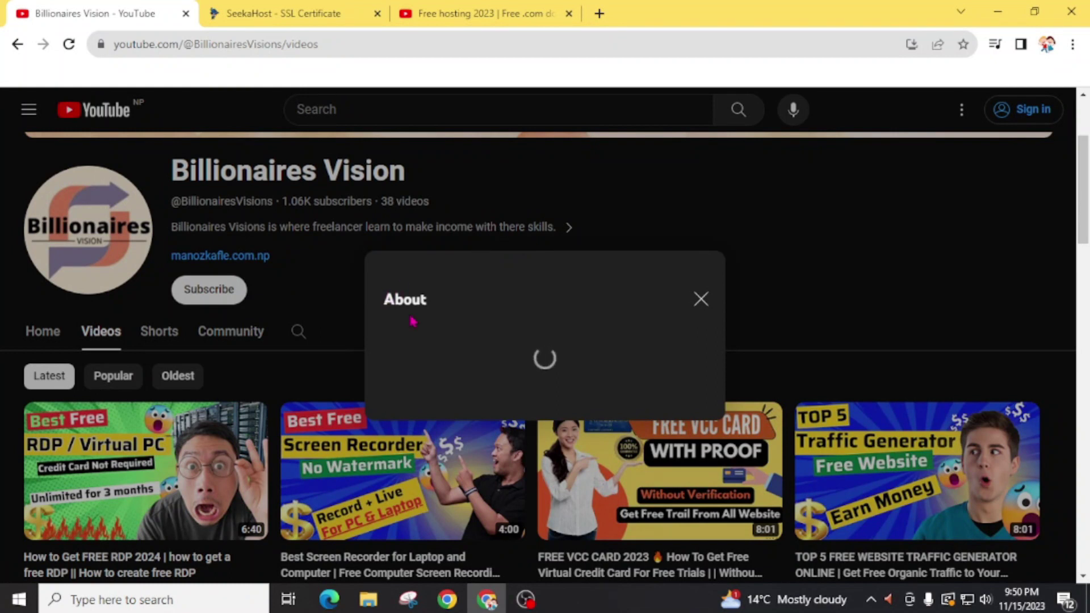
click(710, 312)
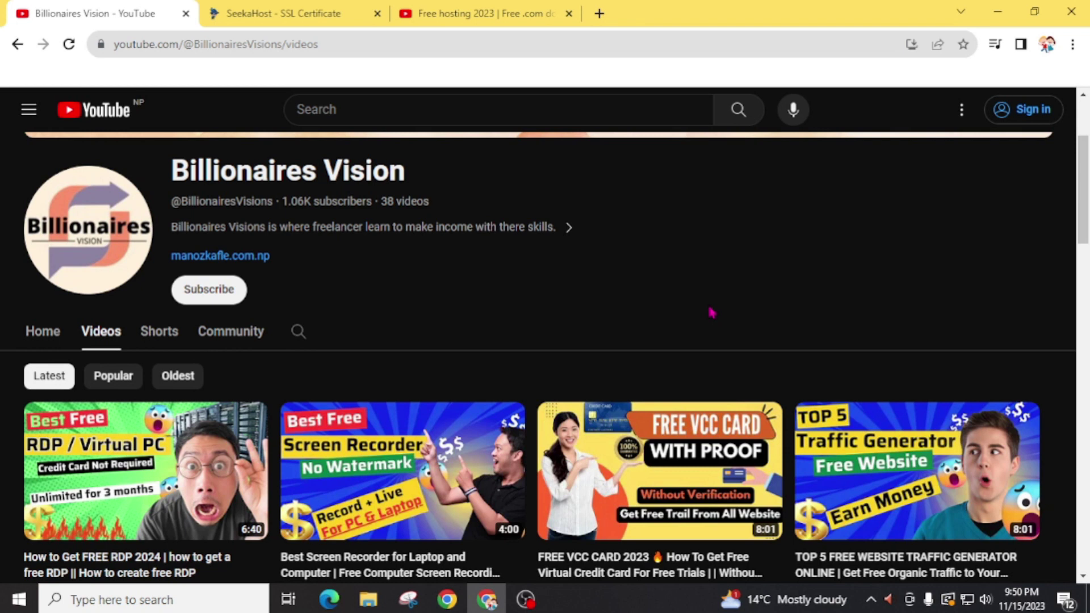
Load the Manoz Kafle website in a new tab by entering 'manoz'
click(600, 13)
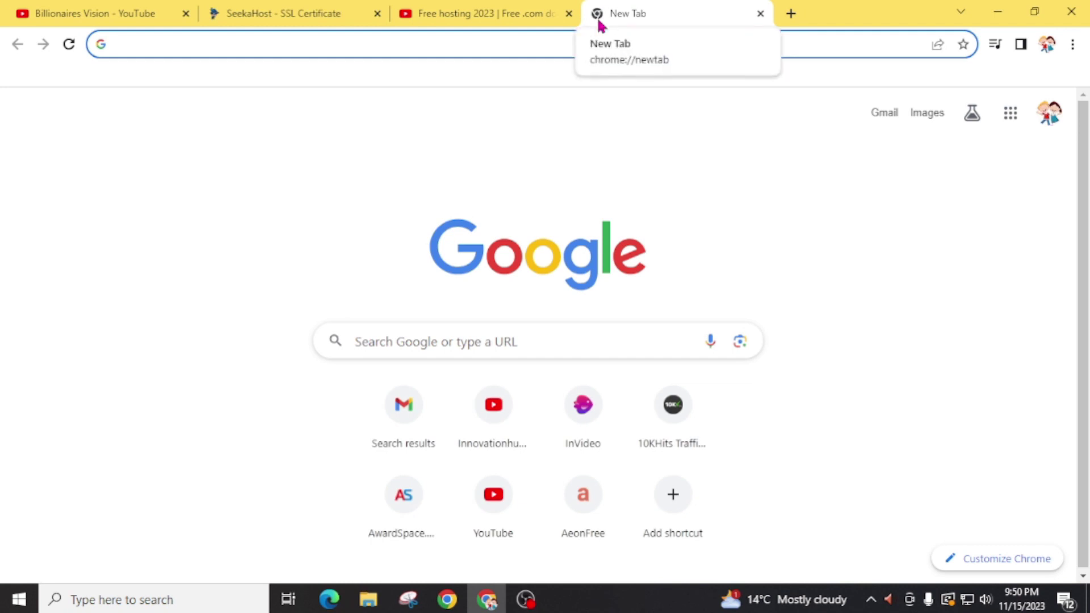
text(manozkafle.com.np)
key(Return)
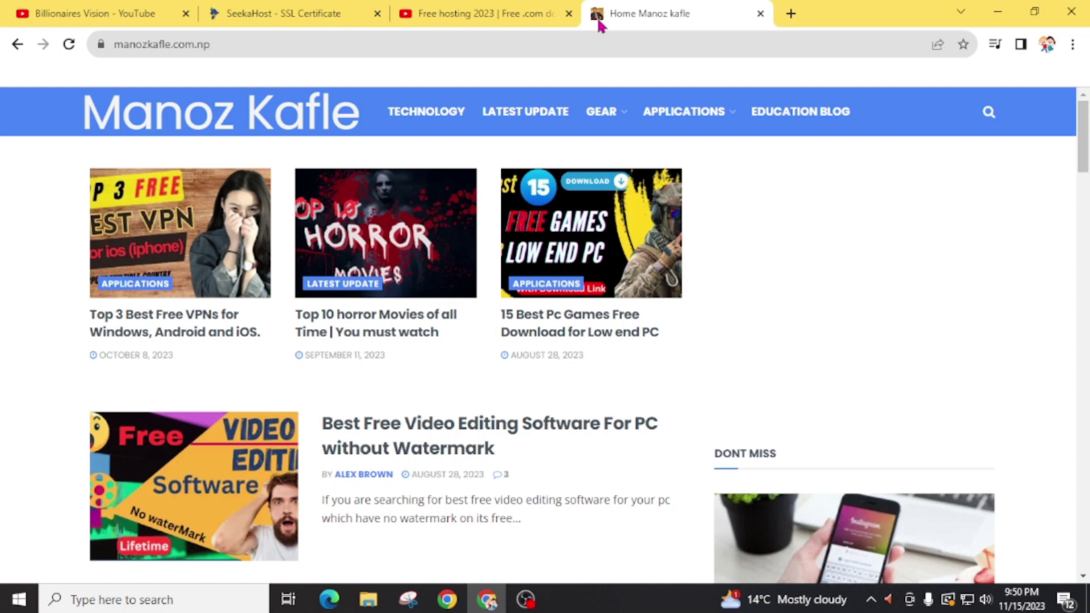
Return to the Billionaires Vision YouTube Videos page
click(152, 13)
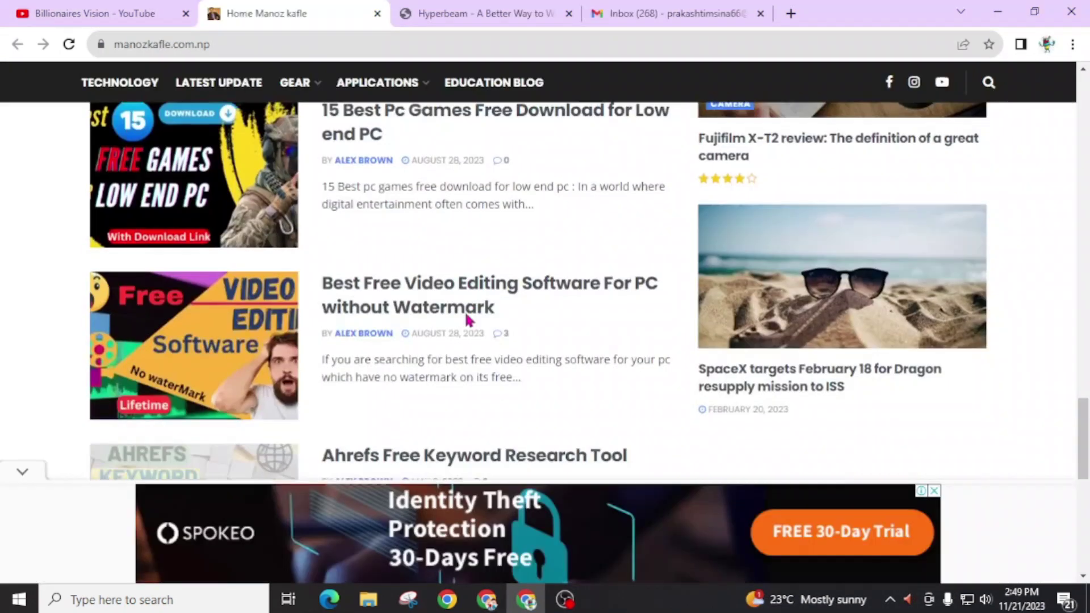
scroll(467, 318, down, 5)
scroll(468, 321, up, 5)
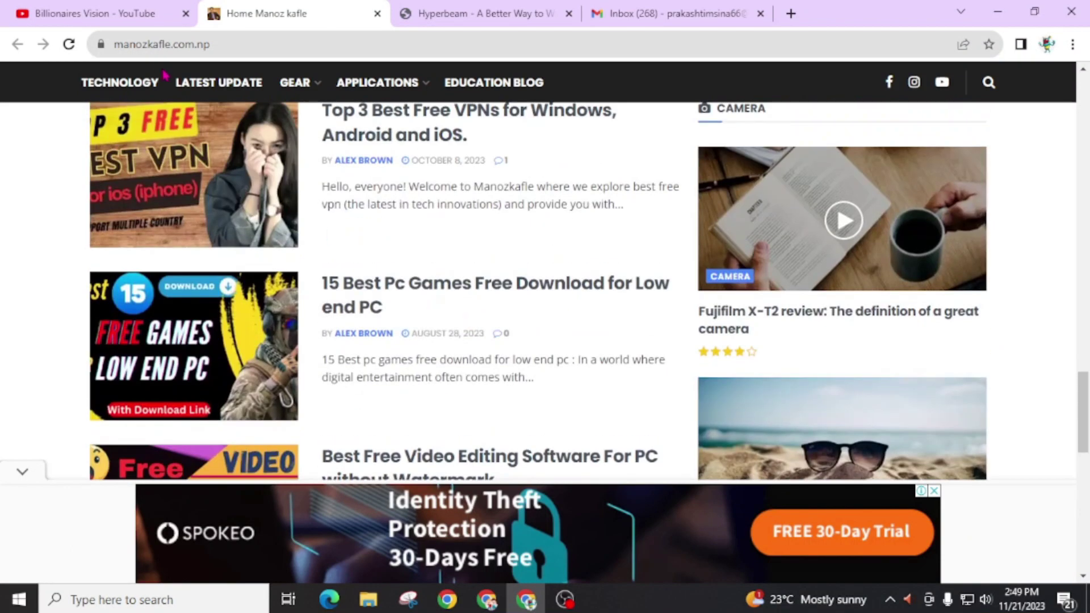
click(99, 17)
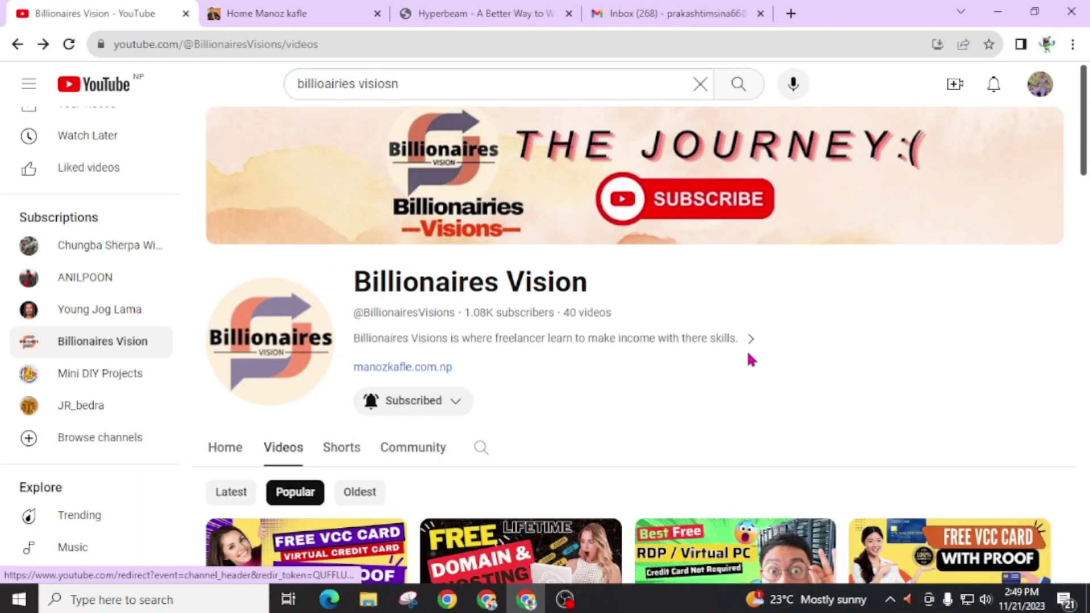